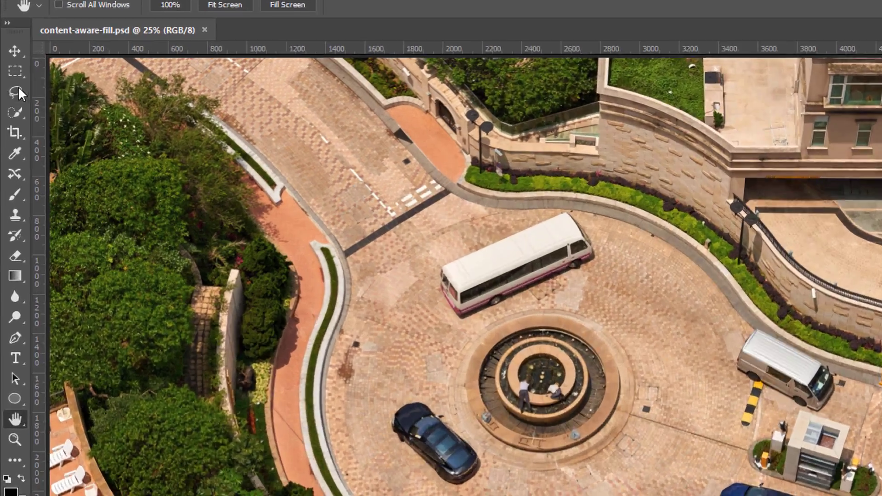
- Draw a loose Lasso selection around the white bus, including some surrounding paving
right_click(9, 71)
click(35, 70)
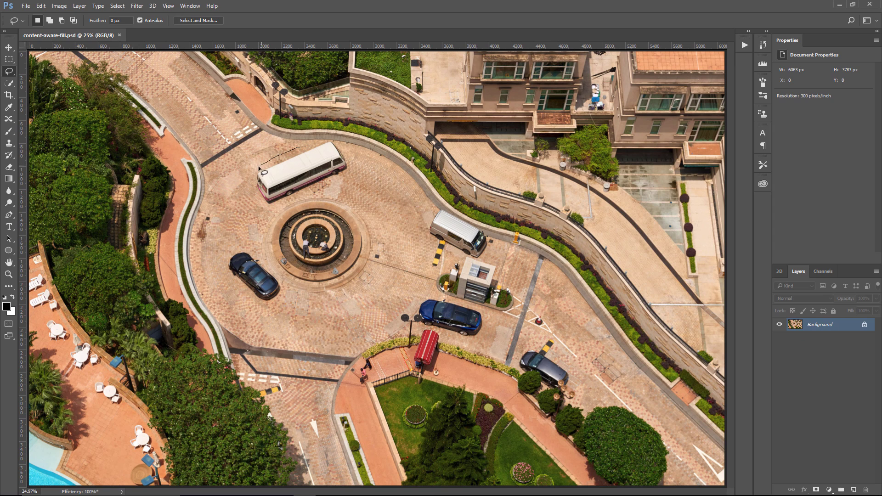
mouse_move(260, 168)
mouse_down()
mouse_move(252, 186)
mouse_move(269, 210)
mouse_move(304, 192)
mouse_move(320, 196)
mouse_move(348, 175)
mouse_move(352, 164)
mouse_move(337, 143)
mouse_move(304, 147)
mouse_up()
- Fill the bus selection through Edit > Fill with Contents set to Content-Aware
click(40, 6)
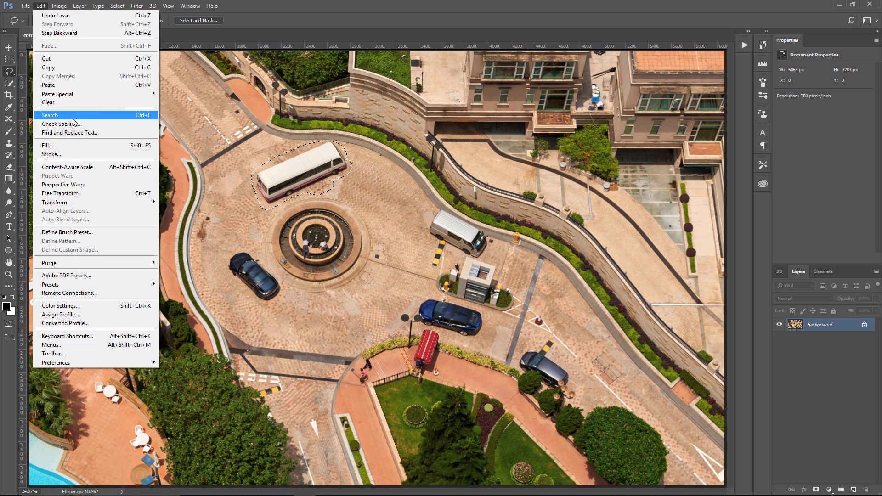
click(76, 145)
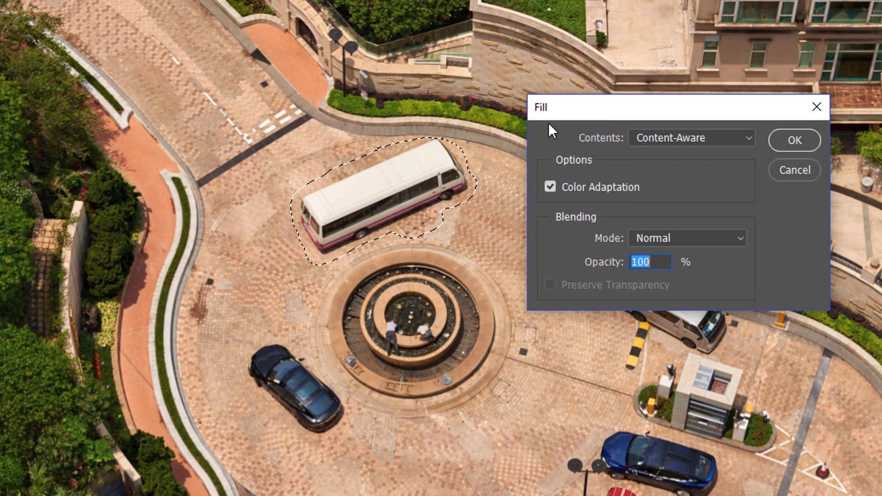
click(662, 140)
click(672, 203)
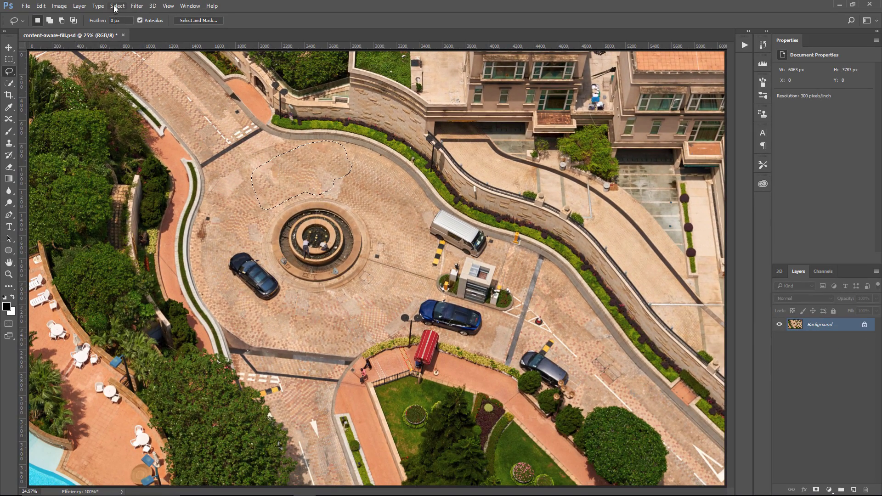
- Deselect the bus, lasso the dark car left of the fountain, and Content-Aware fill it
click(116, 7)
click(129, 26)
mouse_move(265, 308)
mouse_down()
mouse_move(281, 286)
mouse_move(266, 262)
mouse_move(238, 244)
mouse_move(224, 253)
mouse_up()
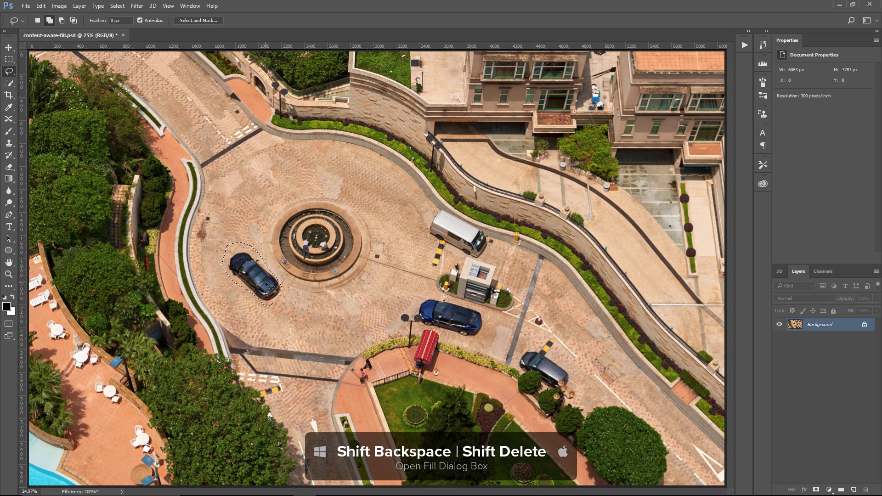
key(shift+BackSpace)
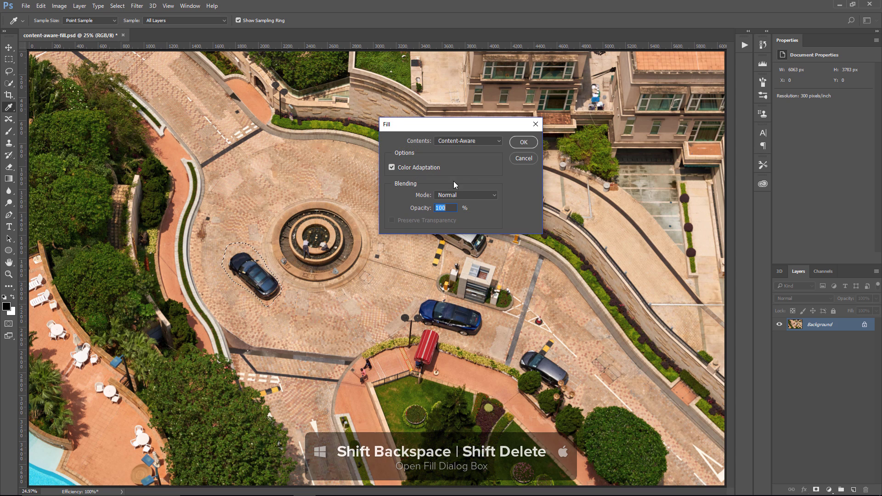
click(523, 141)
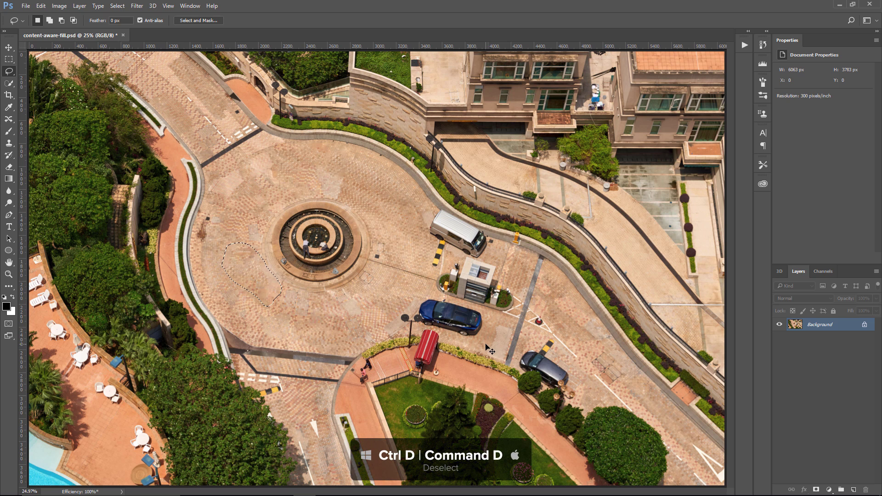
- Clear the selection and zoom in on the grey car beside the lamp posts
key(ctrl+d)
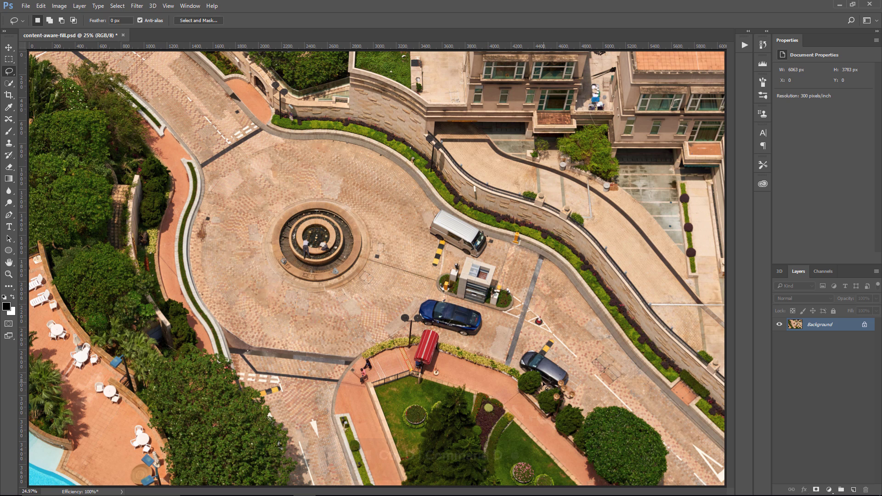
key(z)
click(557, 381)
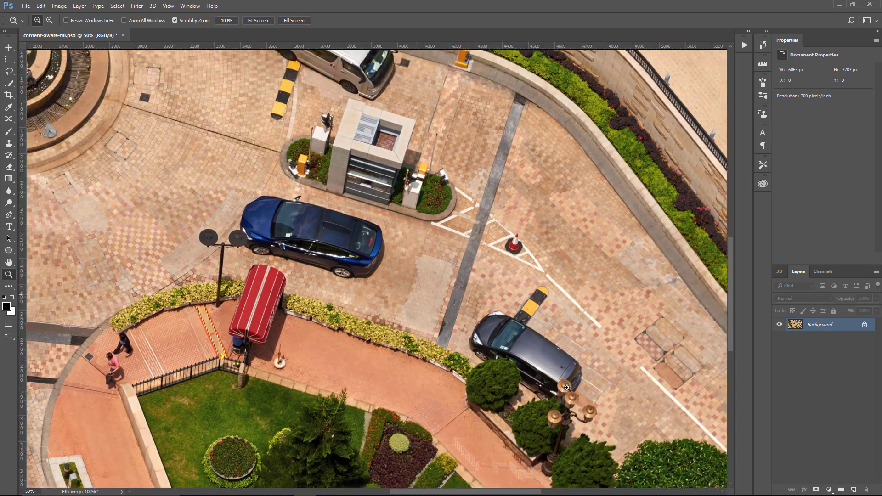
click(566, 388)
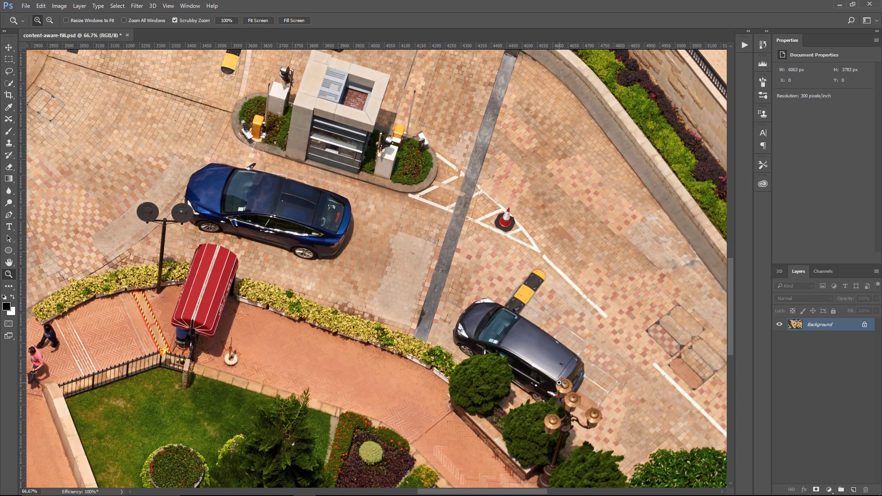
drag(560, 384, 495, 329)
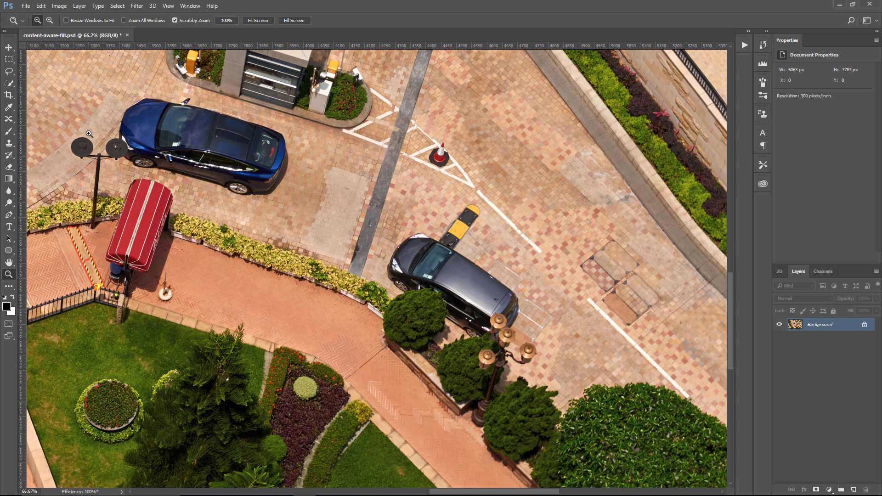
- Draw a Lasso selection around the grey car
click(8, 72)
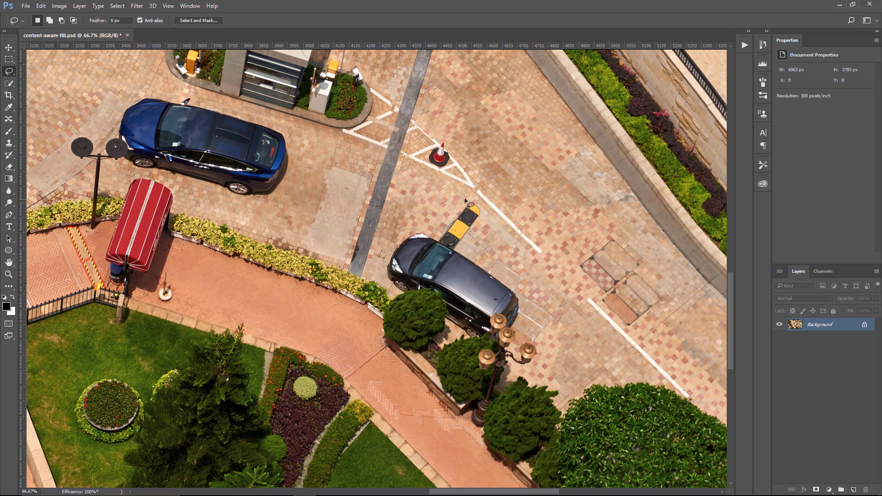
mouse_move(465, 200)
mouse_down()
mouse_move(432, 233)
mouse_move(388, 241)
mouse_move(381, 271)
mouse_move(395, 290)
mouse_move(438, 292)
mouse_move(457, 336)
mouse_move(493, 338)
mouse_move(501, 317)
mouse_move(515, 329)
mouse_move(523, 304)
mouse_move(473, 258)
mouse_move(482, 222)
mouse_move(468, 200)
mouse_move(484, 210)
mouse_move(468, 236)
mouse_move(526, 275)
mouse_move(529, 294)
mouse_move(557, 311)
mouse_move(541, 342)
mouse_move(514, 321)
mouse_up()
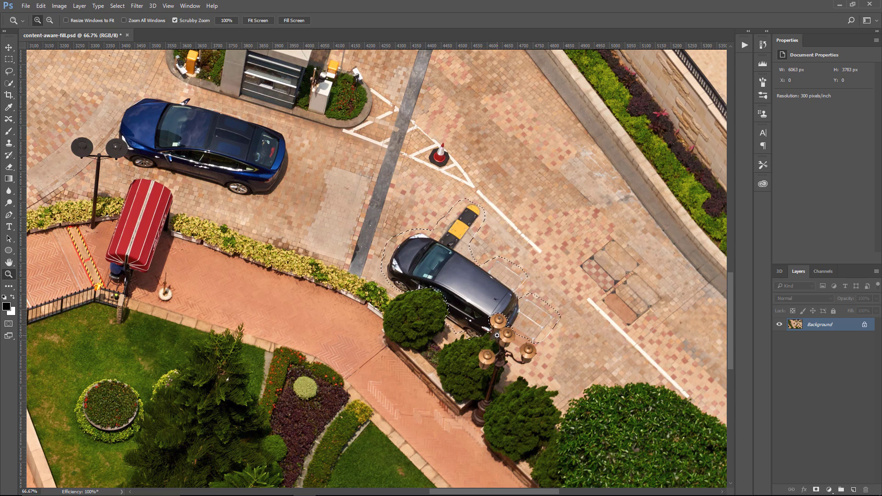
scroll(490, 344, up, 4)
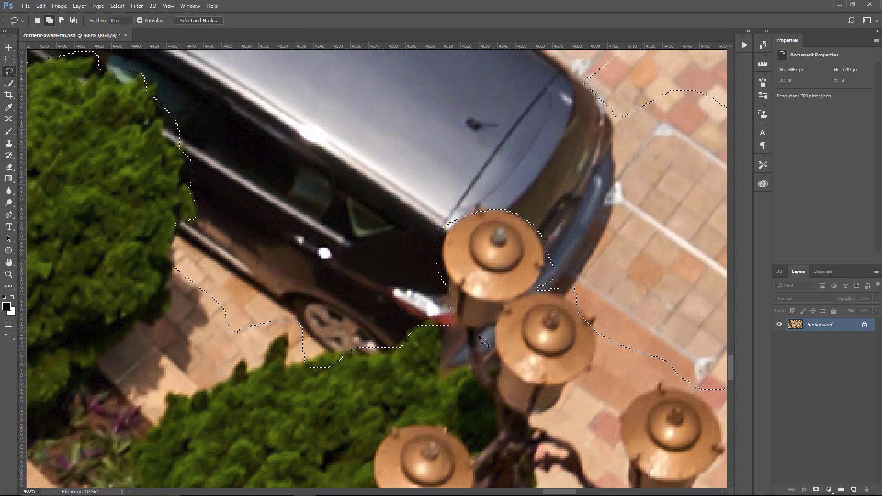
- Add the areas by the lamp post to the selection and subtract the lamp's edge
shift+drag(478, 329, 484, 348)
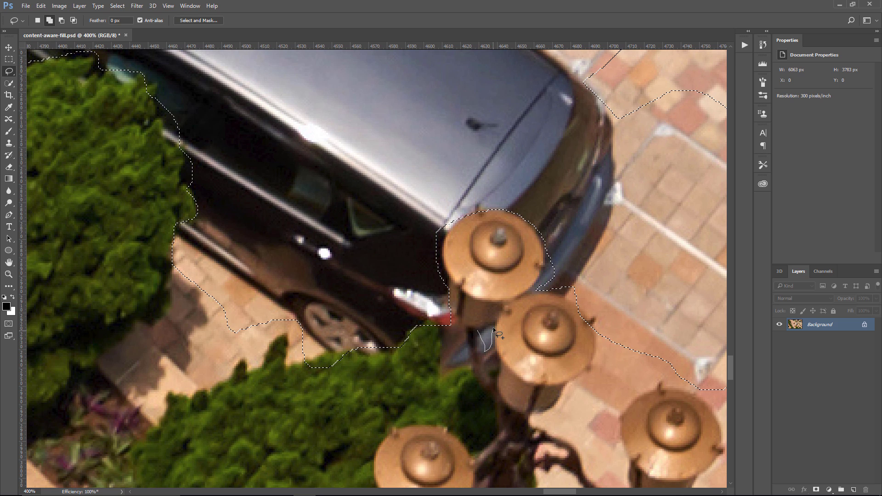
drag(487, 350, 479, 329)
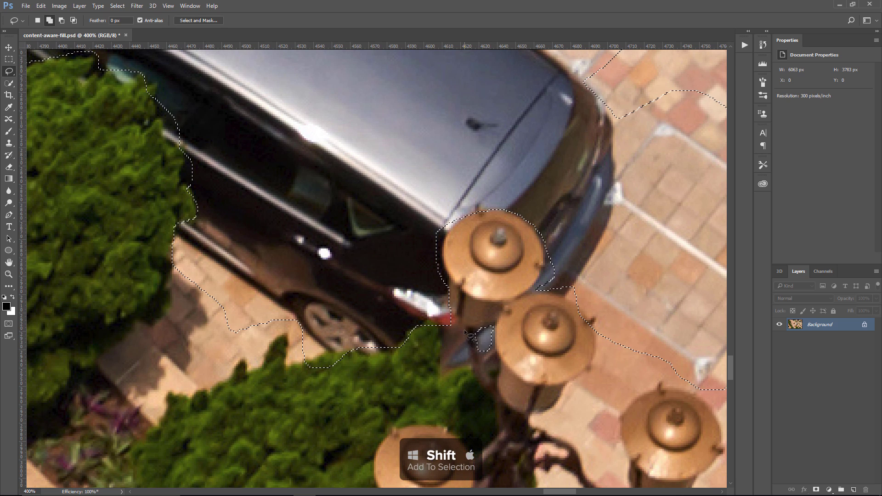
mouse_move(466, 332)
mouse_down()
mouse_move(474, 365)
mouse_move(441, 383)
mouse_move(440, 344)
mouse_move(454, 322)
mouse_up()
drag(454, 321, 455, 322)
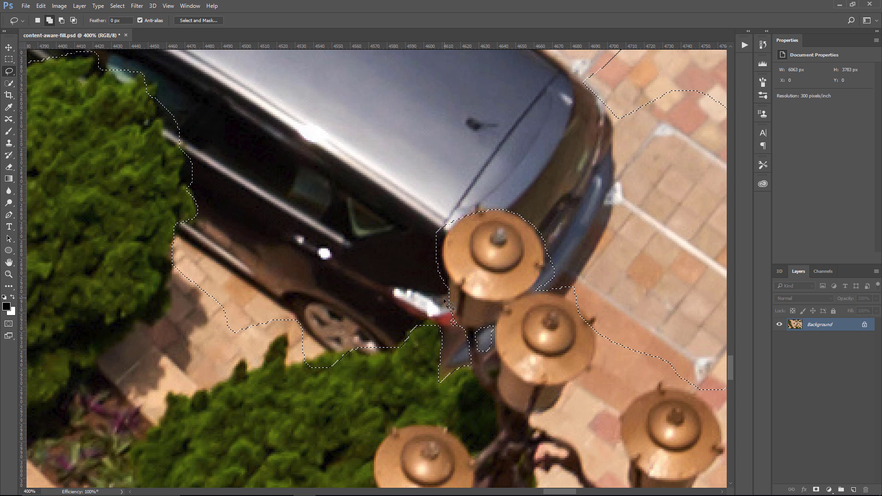
mouse_move(466, 223)
mouse_down()
mouse_move(445, 234)
mouse_move(459, 281)
mouse_up()
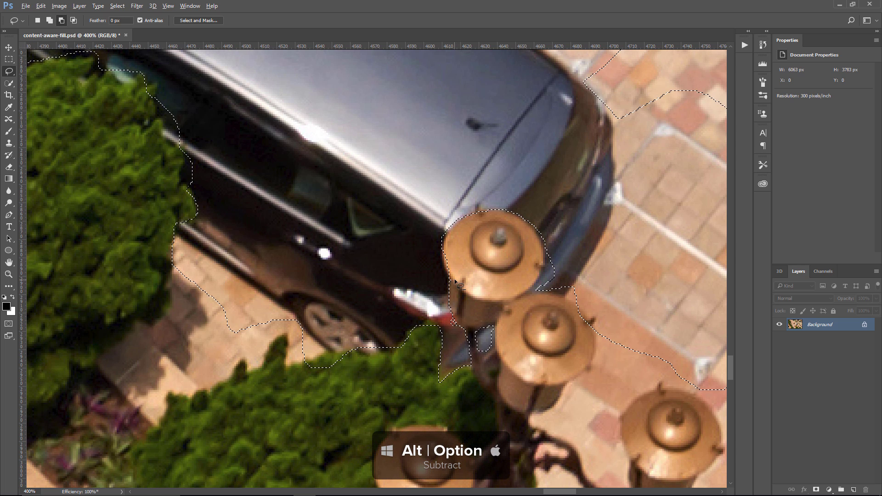
drag(457, 280, 443, 260)
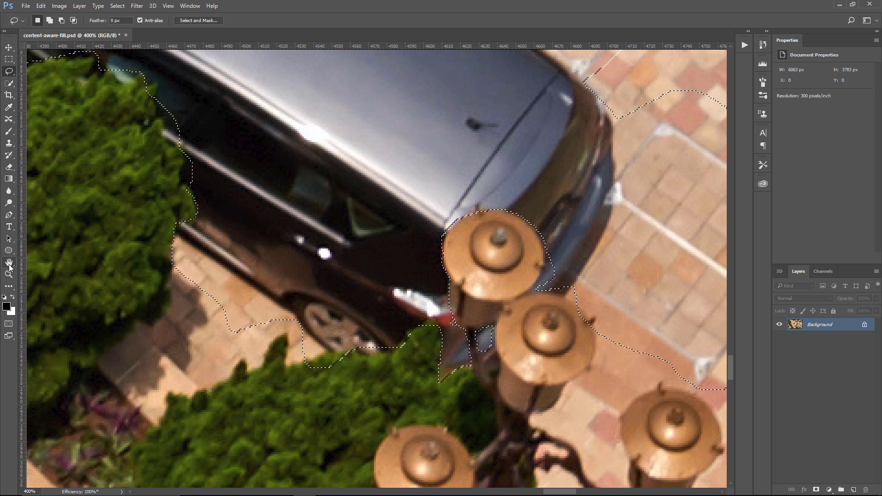
- Fit the photo in view, Content-Aware fill the grey car, then step back once in history
double_click(9, 263)
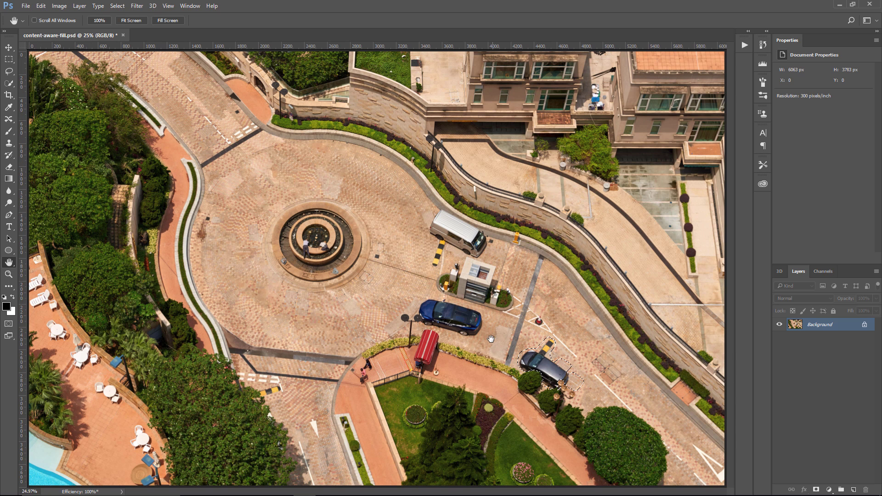
key(shift+BackSpace)
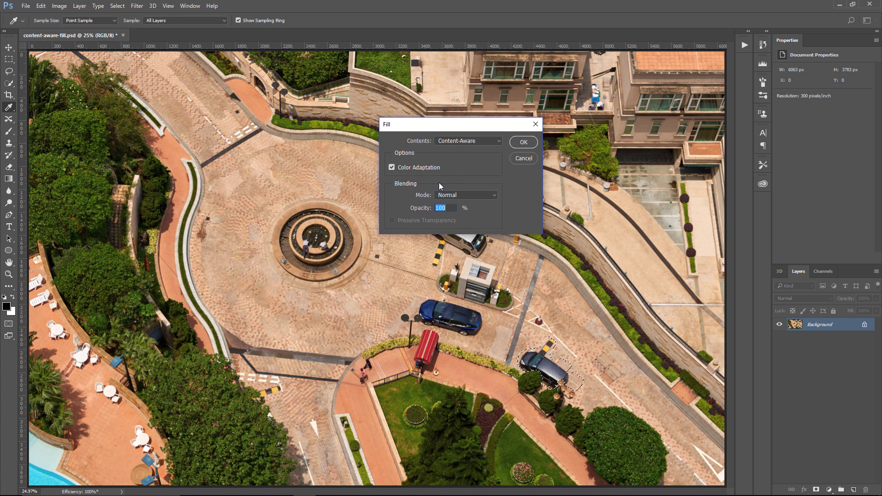
click(523, 142)
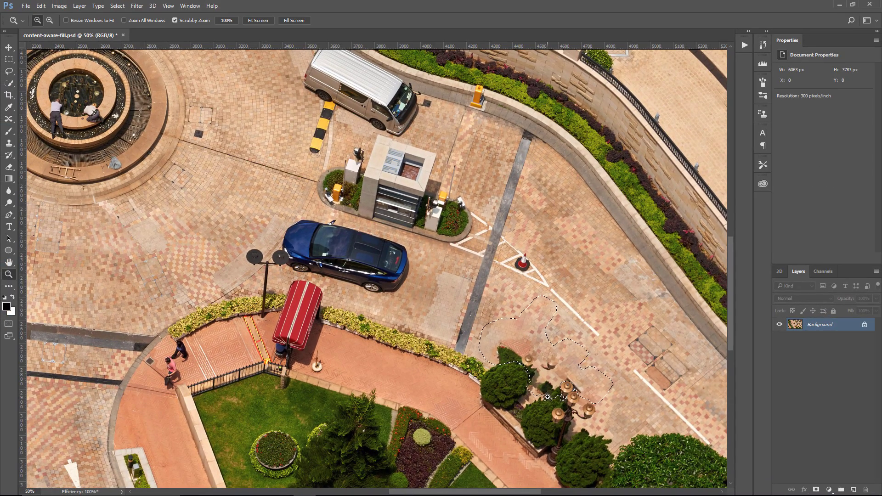
key(ctrl+alt+z)
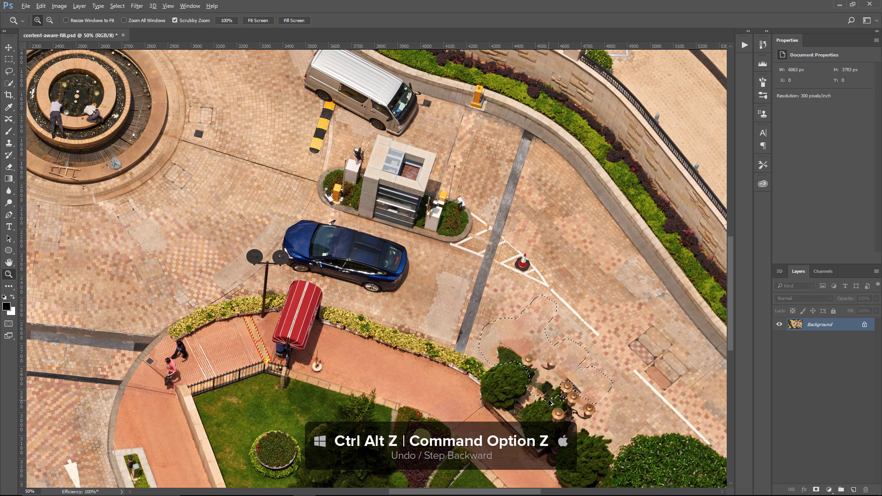
- Undo the fill to restore the grey car and save its selection as channel 'Van'
key(ctrl+alt+z)
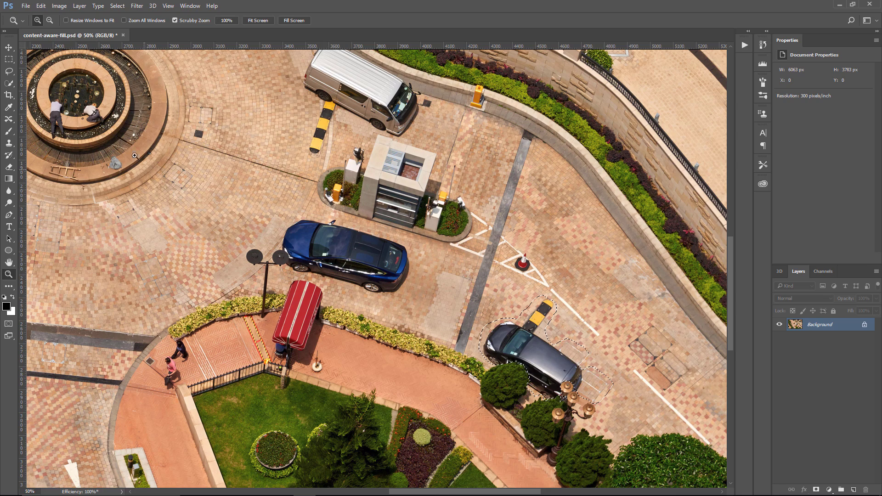
click(117, 5)
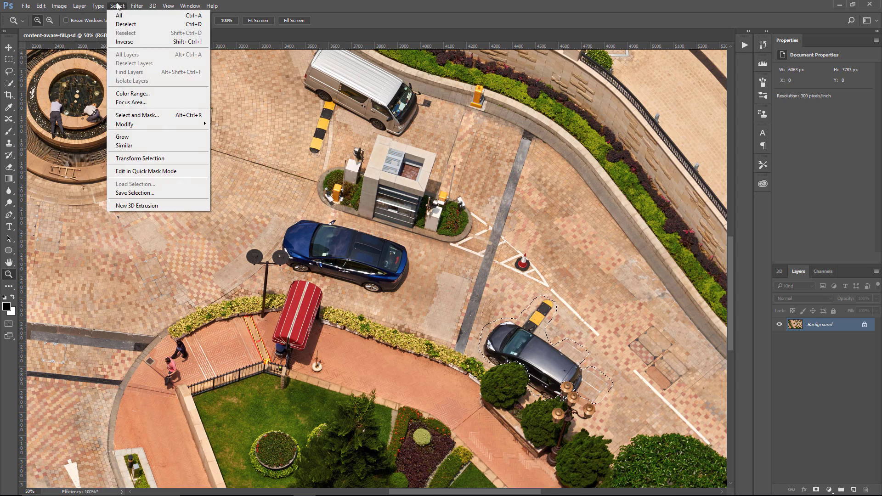
click(135, 193)
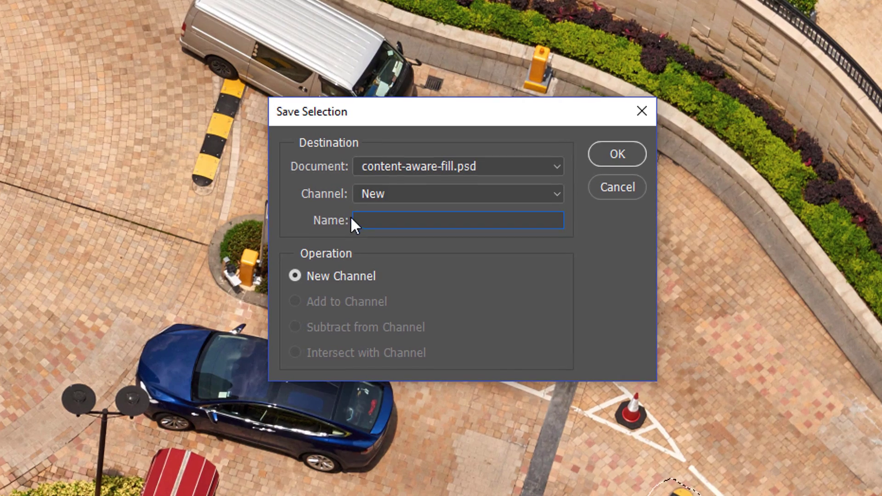
text(Va)
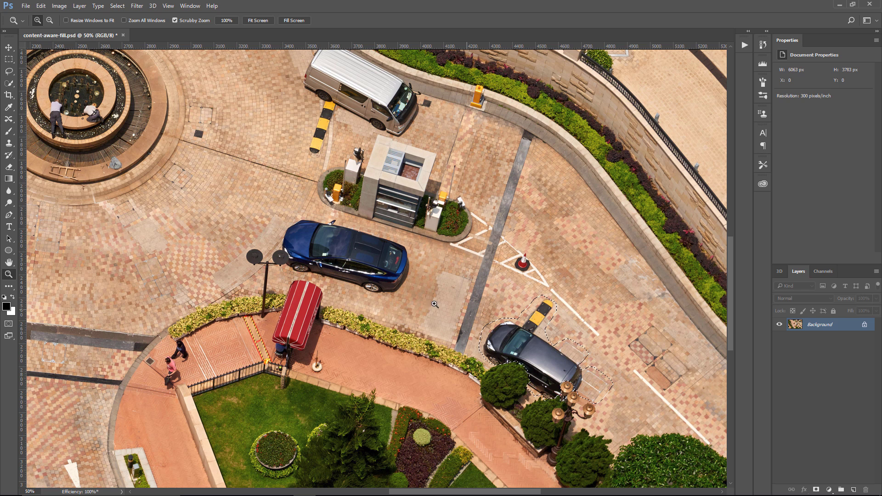
- Lasso around the grey car and add nearby paving patches beside the cone
click(8, 71)
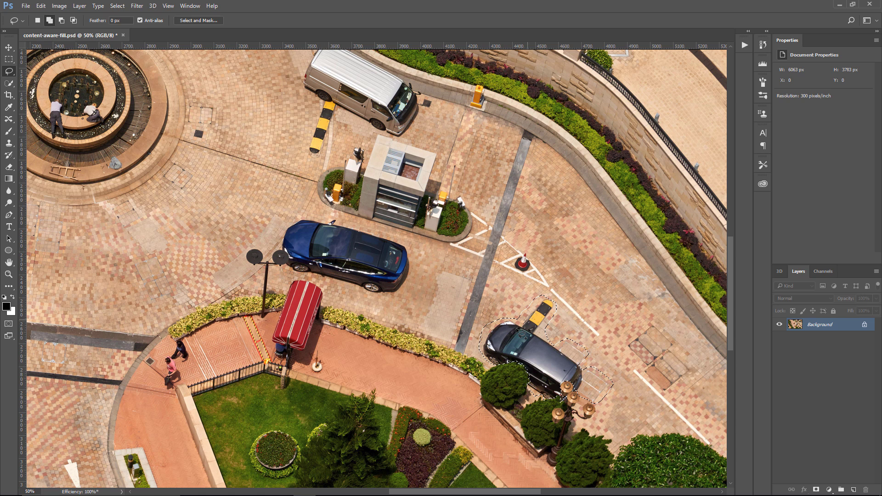
mouse_move(482, 317)
mouse_down()
mouse_move(494, 278)
mouse_move(512, 277)
mouse_move(548, 292)
mouse_move(579, 333)
mouse_up()
mouse_move(620, 368)
mouse_down()
mouse_move(680, 429)
mouse_move(628, 438)
mouse_move(579, 425)
mouse_move(598, 413)
mouse_move(584, 369)
mouse_up()
mouse_move(469, 260)
mouse_down()
mouse_move(438, 329)
mouse_move(342, 303)
mouse_move(340, 292)
mouse_move(397, 303)
mouse_move(420, 288)
mouse_move(415, 245)
mouse_move(470, 262)
mouse_up()
mouse_move(518, 233)
mouse_down()
mouse_move(593, 322)
mouse_move(618, 331)
mouse_move(640, 309)
mouse_up()
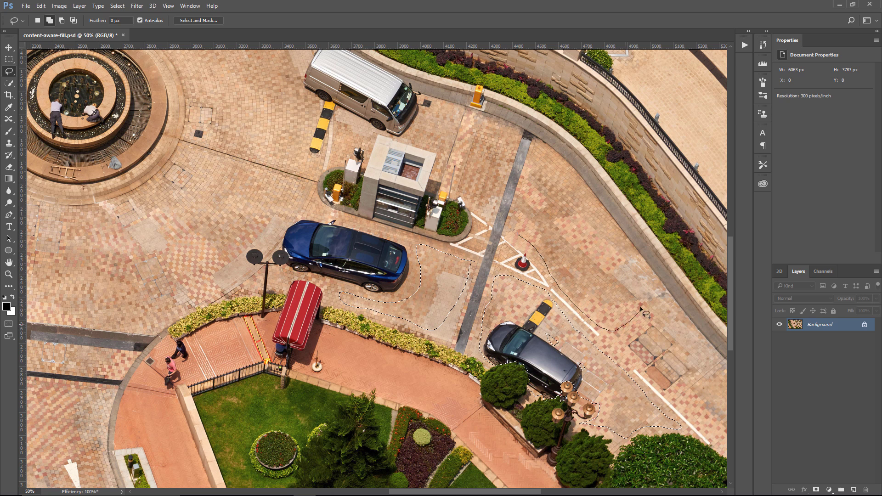
drag(570, 251, 519, 228)
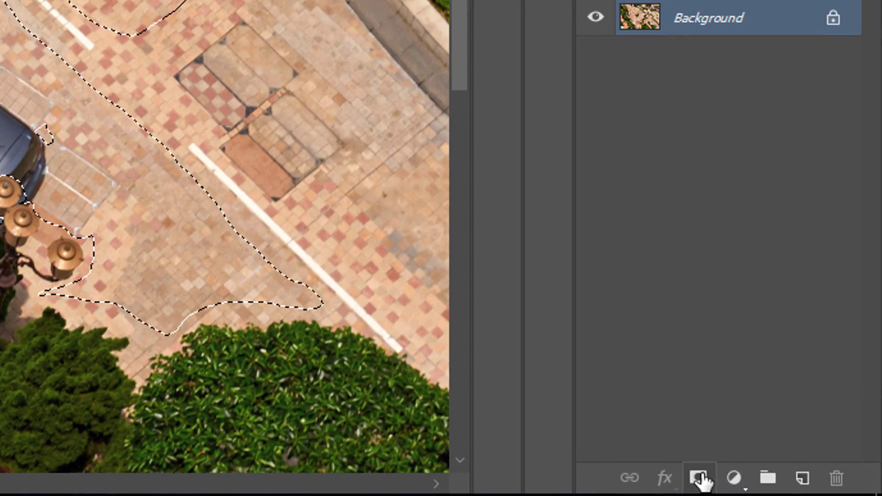
- Mask Layer 0 to the selection, reload the saved Van channel, and target the layer image
click(699, 480)
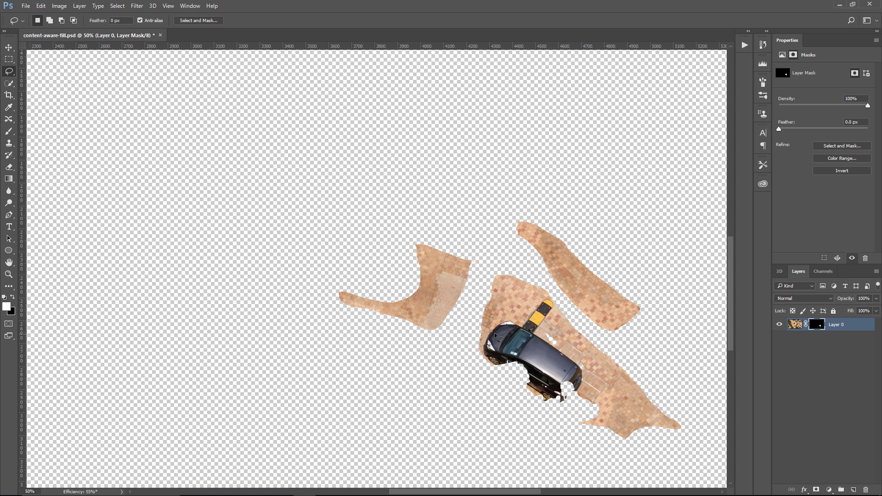
click(118, 7)
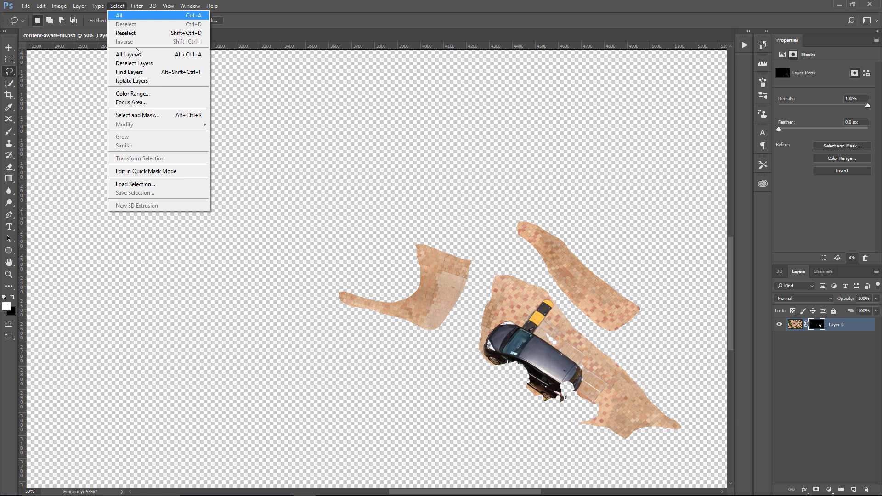
click(148, 184)
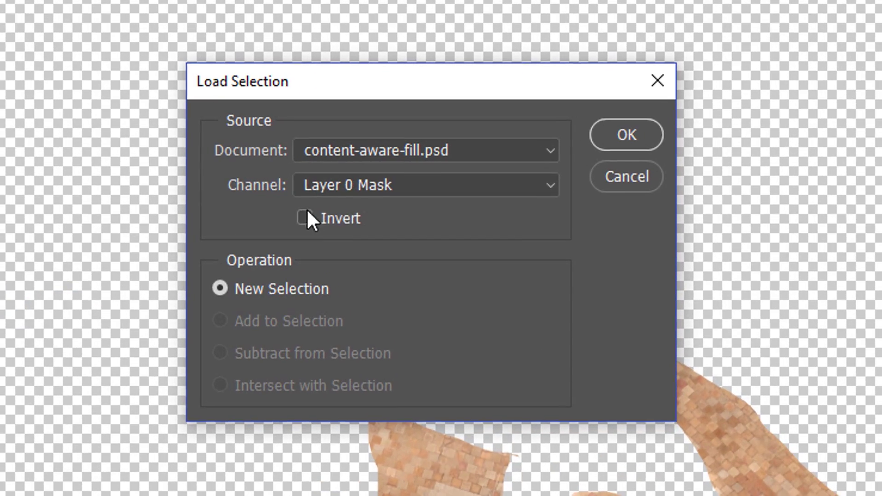
click(412, 166)
click(337, 258)
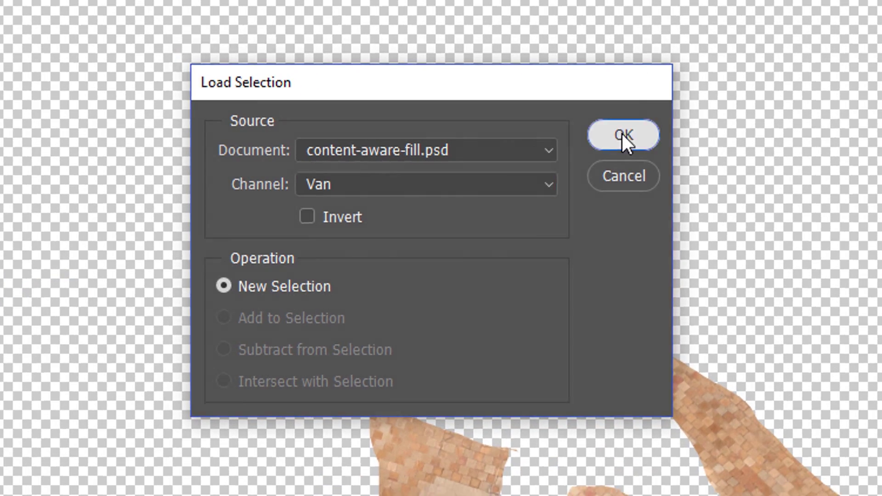
click(621, 134)
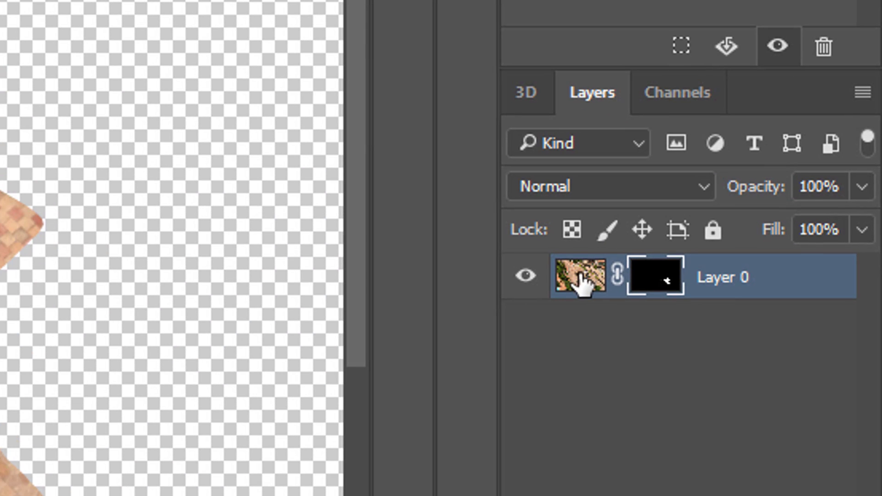
click(595, 281)
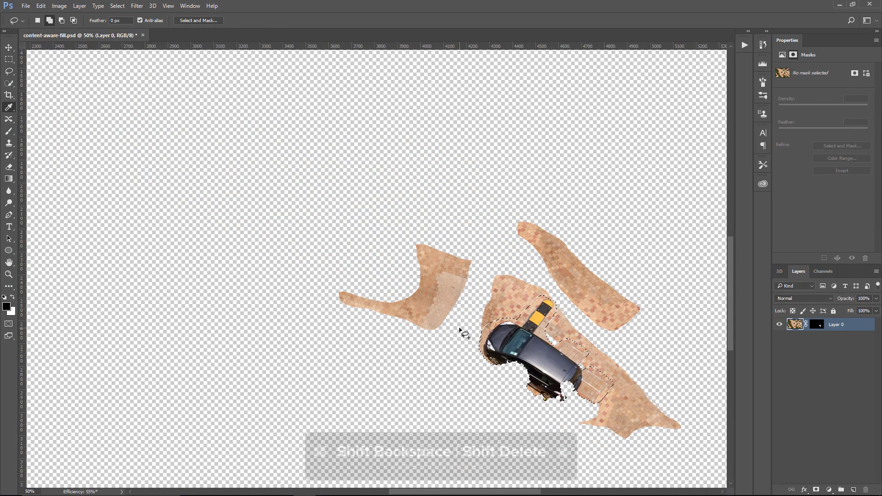
- Content-Aware fill the grey car from the visible paving, then delete Layer 0's mask
key(shift+BackSpace)
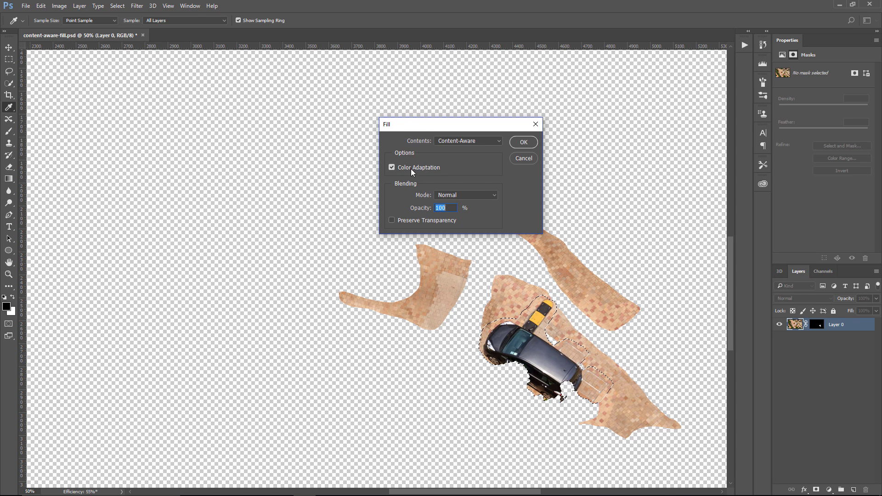
click(521, 143)
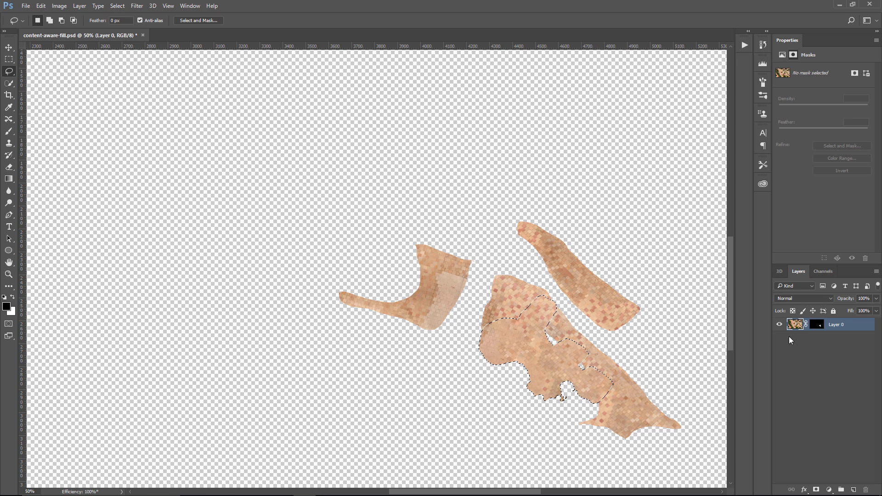
click(817, 324)
right_click(817, 325)
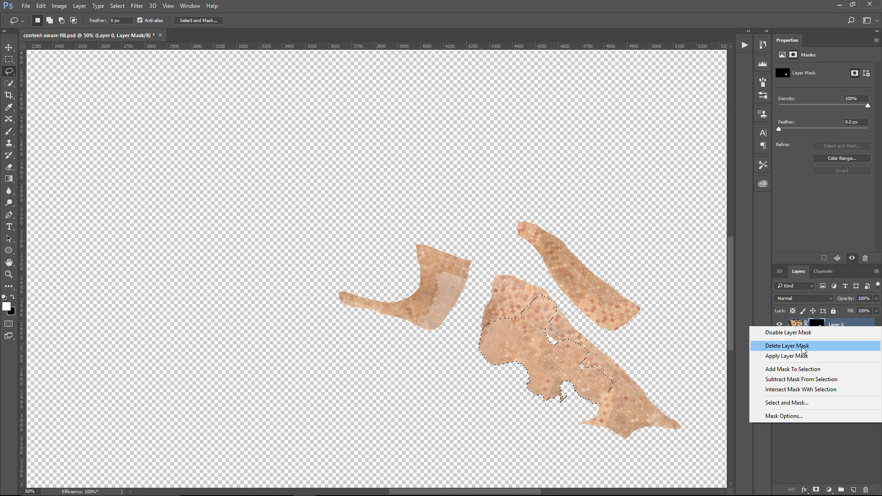
click(802, 348)
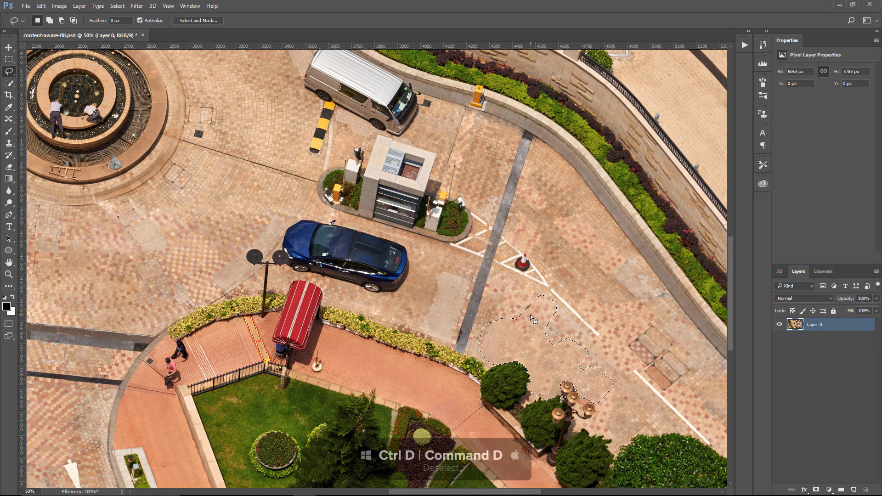
- Deselect with Ctrl+D to drop the outline around the filled grey car area
key(ctrl+d)
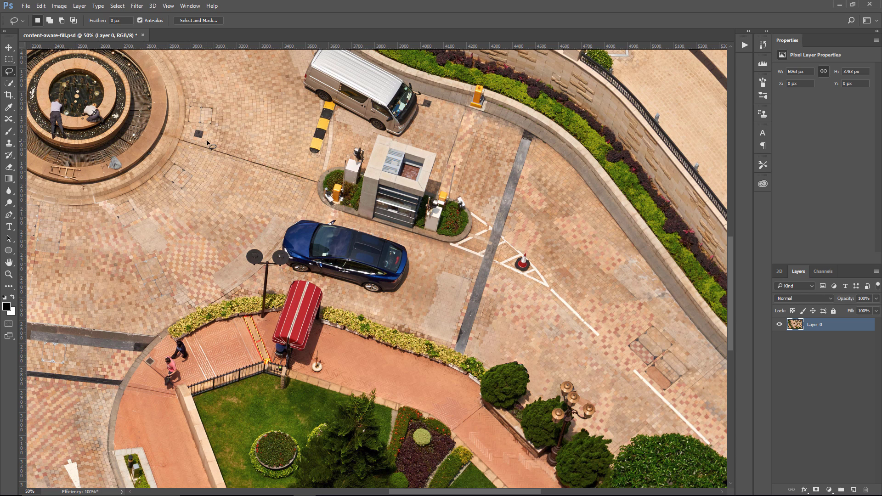
- Lasso the drain cover in the paving near the fountain and bring up Content-Aware Fill for it
mouse_move(203, 139)
mouse_down()
mouse_move(189, 136)
mouse_move(216, 133)
mouse_move(205, 142)
mouse_up()
key(shift)
key(shift+BackSpace)
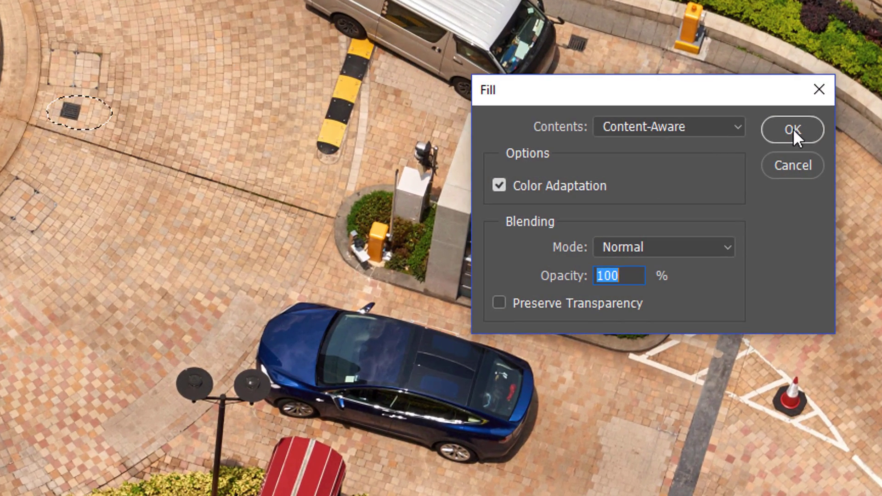